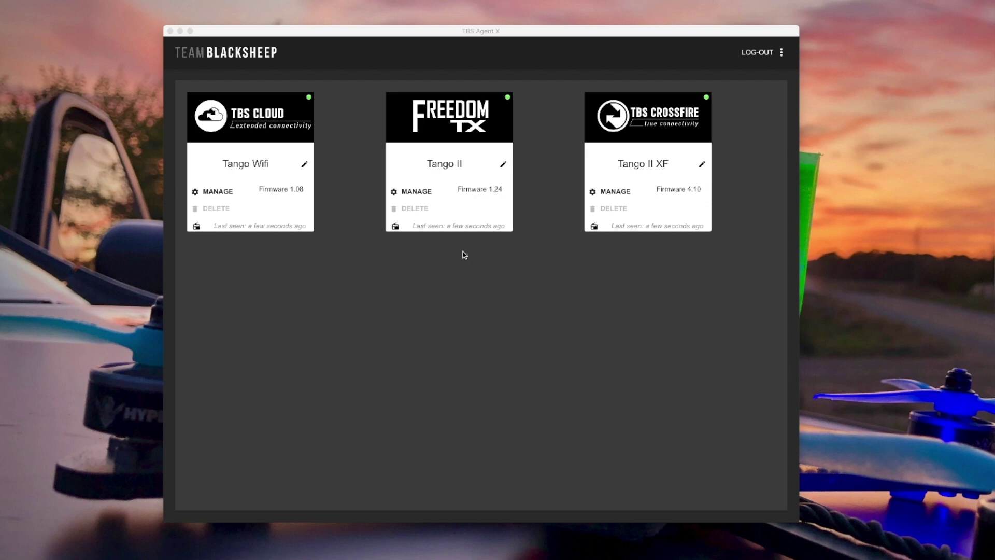
Step: In TBS Agent X, set the Tango II XF's Max Power to 250mW under General settings
left_click(521, 283)
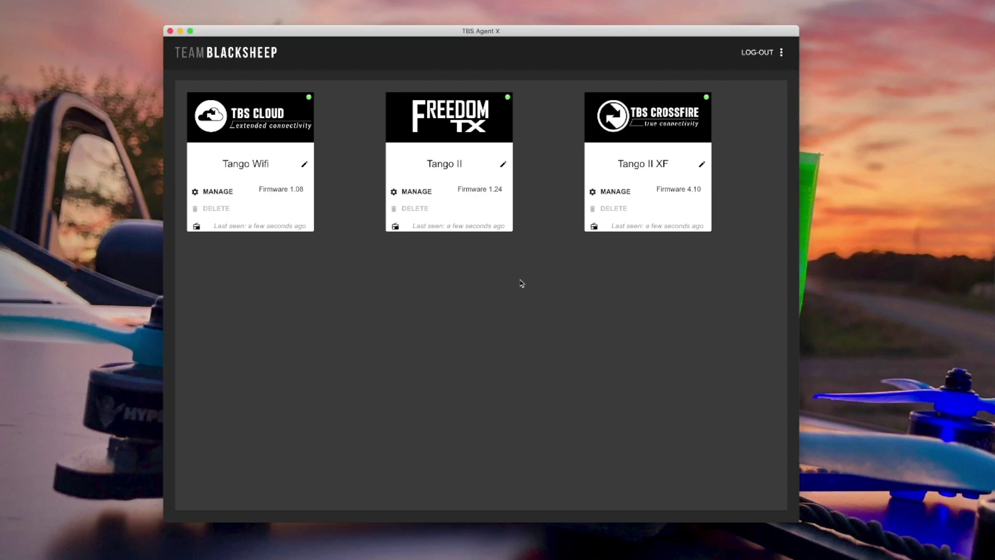
left_click(616, 192)
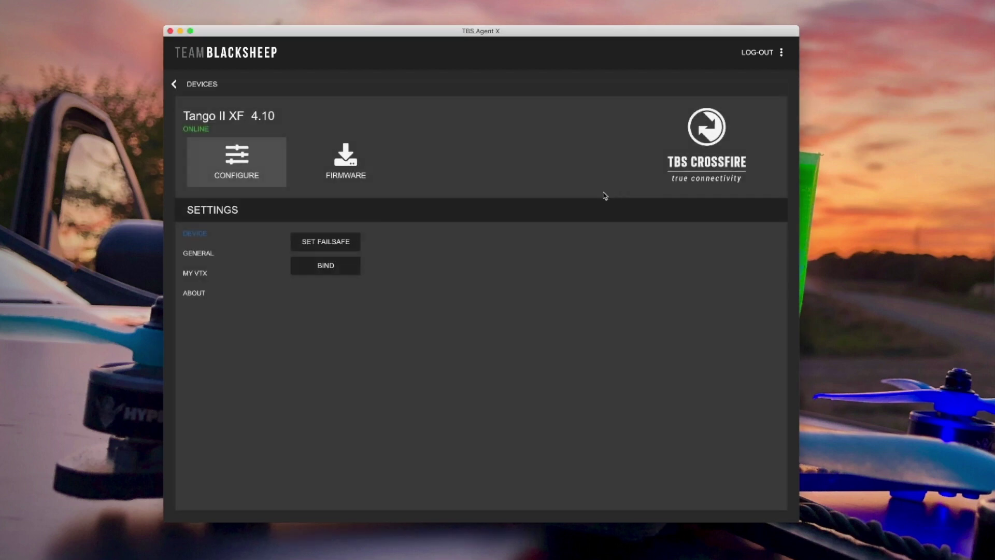
left_click(216, 255)
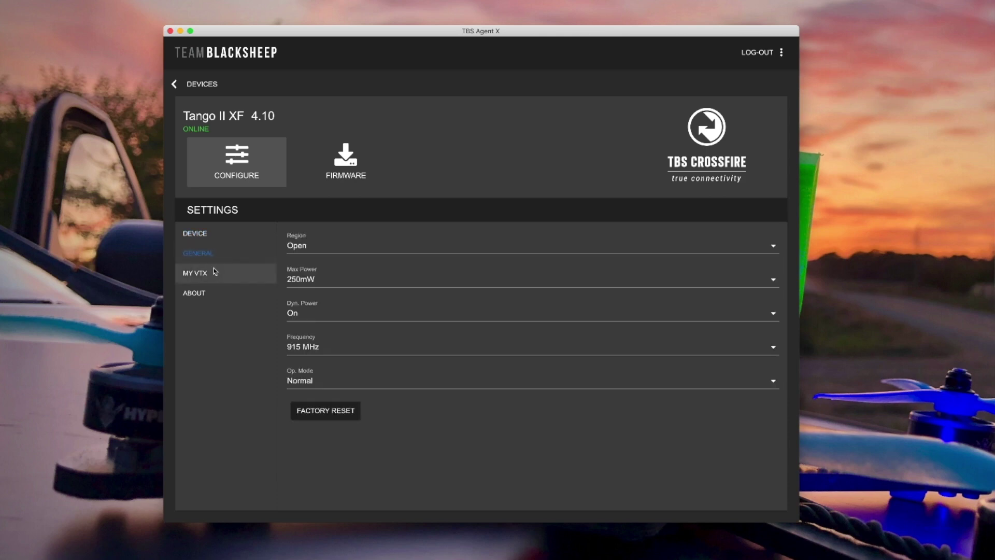
left_click(772, 282)
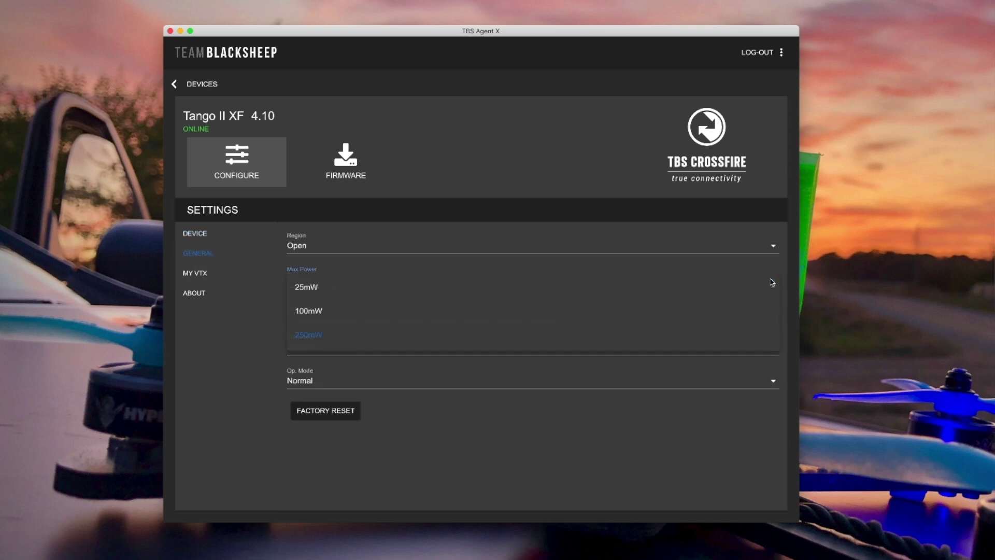
left_click(744, 334)
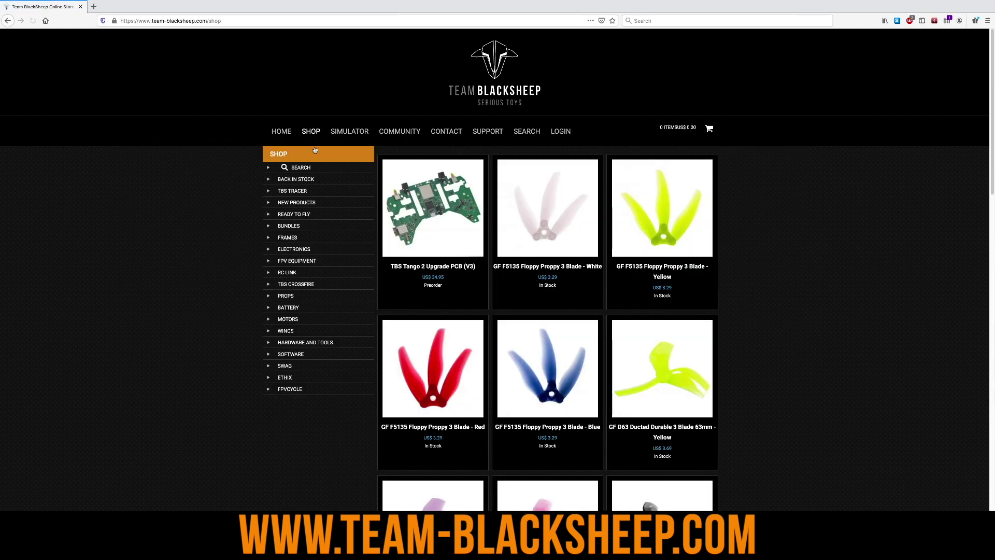
Step: Download tbs-agent-lite.zip from the Crossfire Nano TX product page's Downloads section
left_click(314, 284)
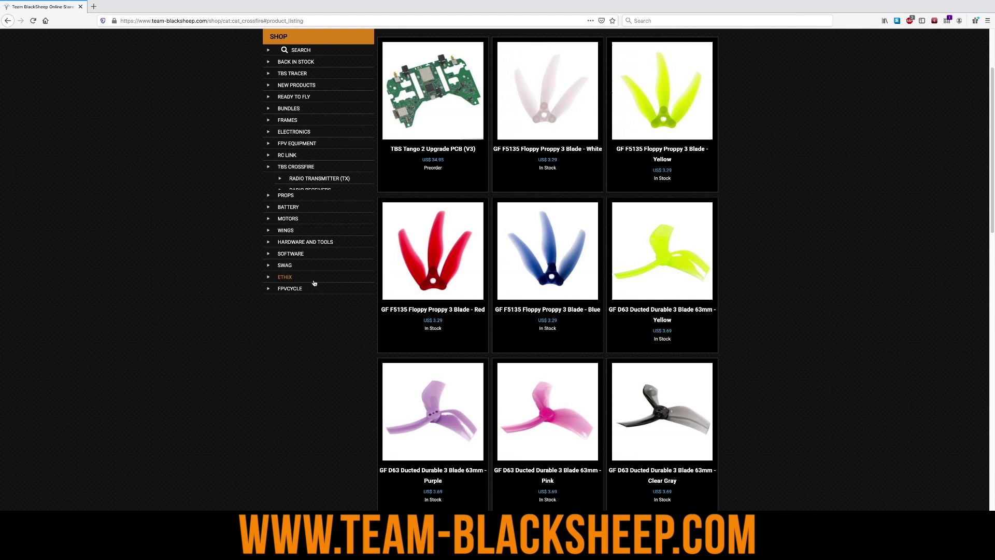
scroll(449, 330, "up", 3)
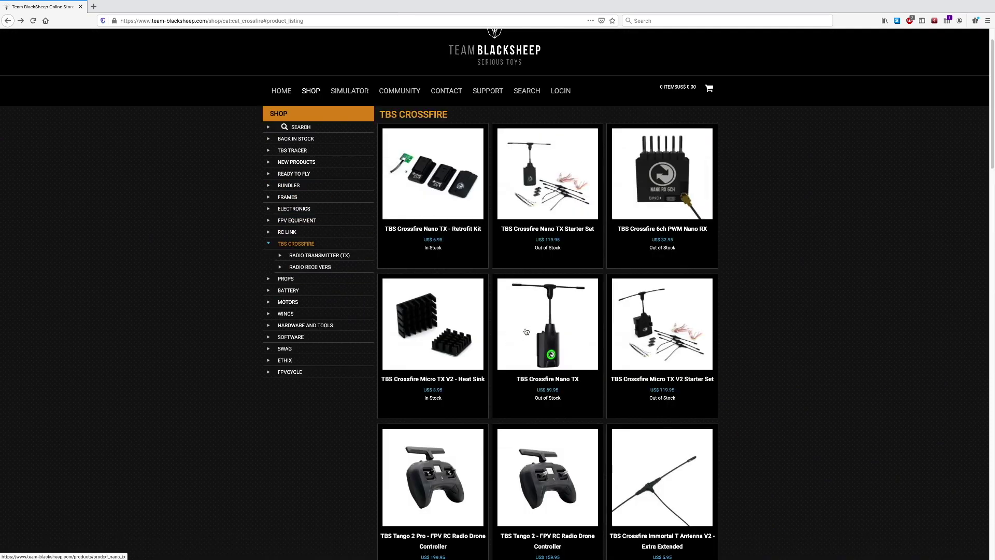
left_click(527, 331)
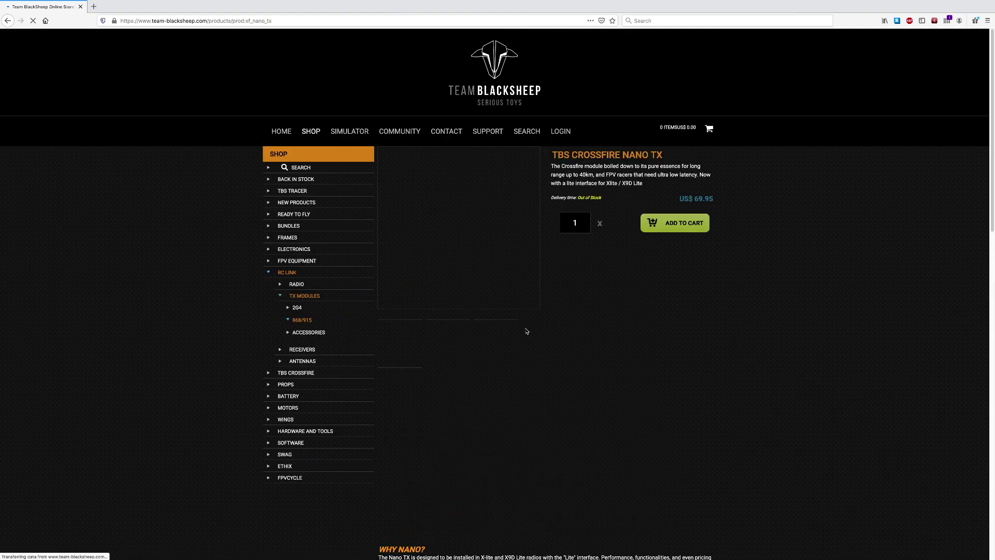
scroll(565, 338, "down", 10)
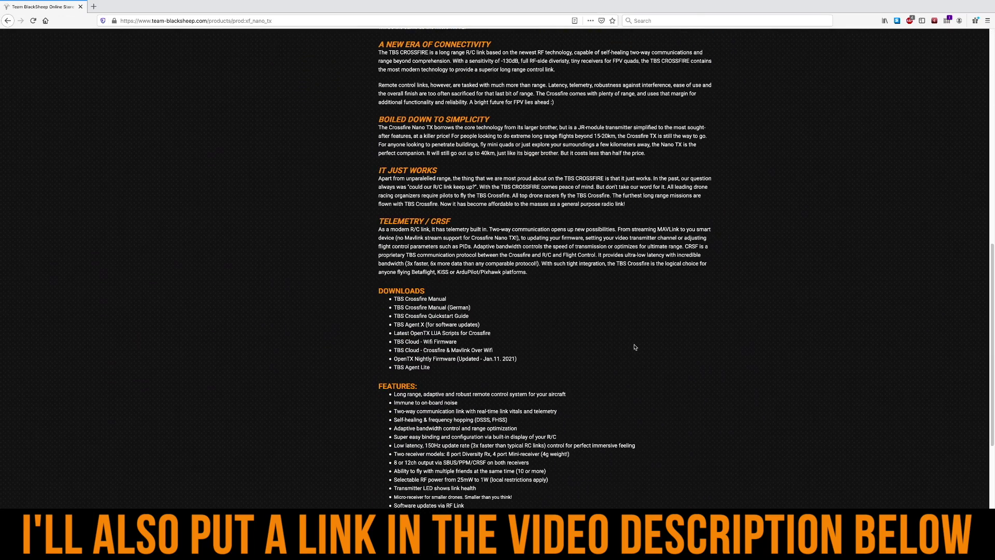
left_click(427, 367)
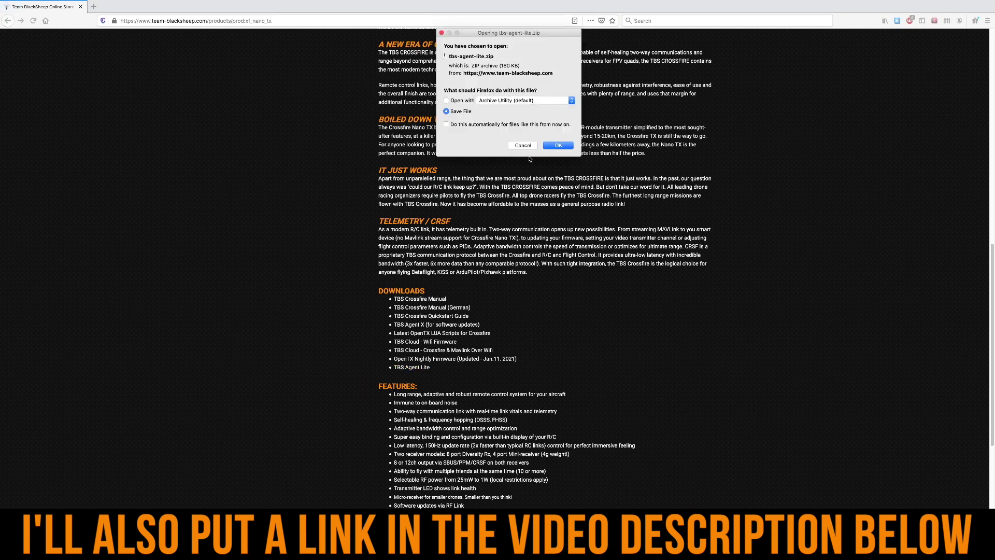
left_click(547, 147)
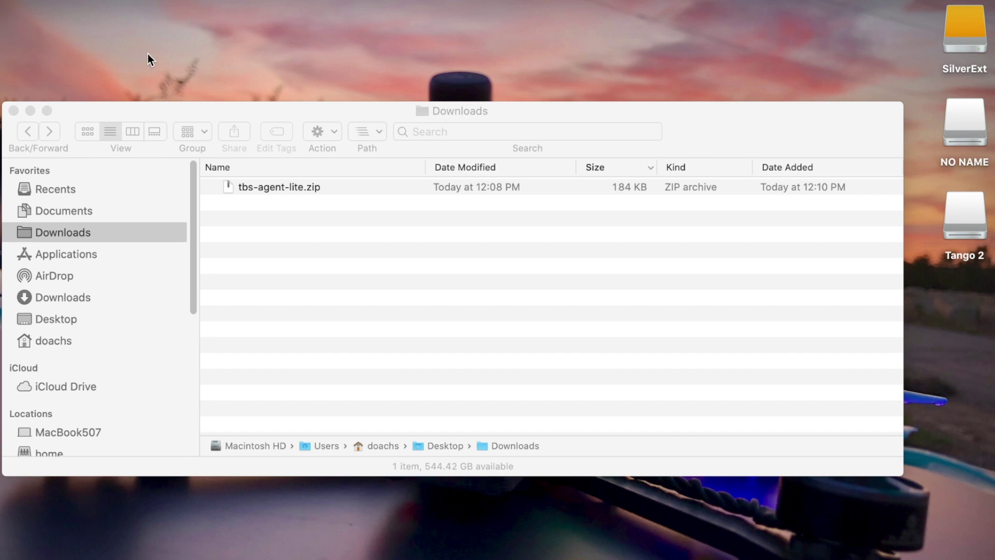
Step: Unzip tbs-agent-lite.zip in Downloads and open the extracted tbs-agent-lite folder
left_click(175, 118)
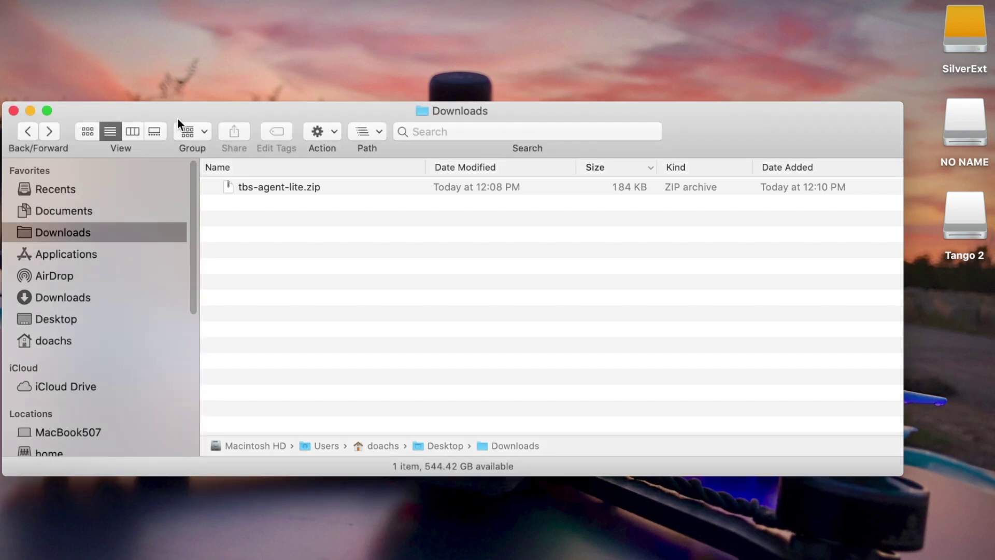
double_click(283, 187)
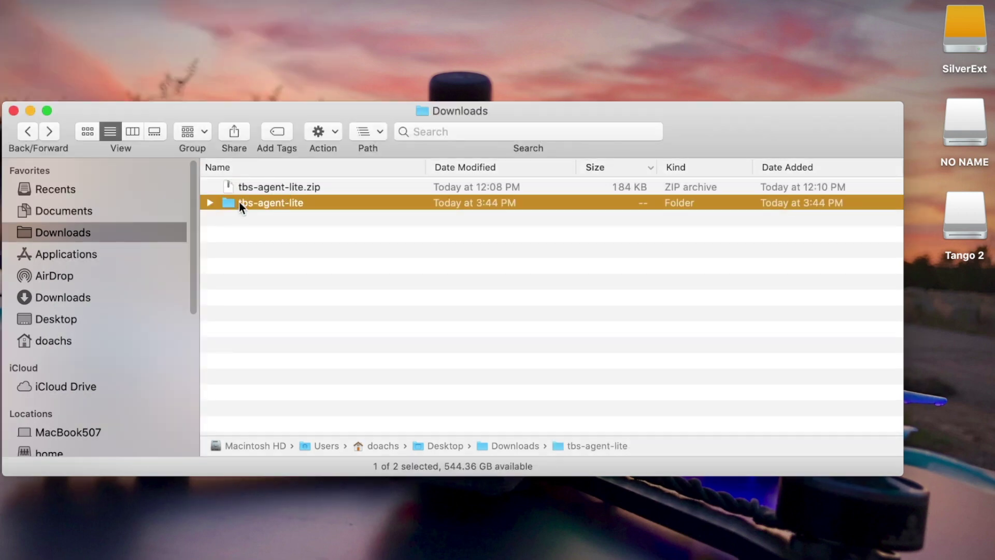
left_click(211, 203)
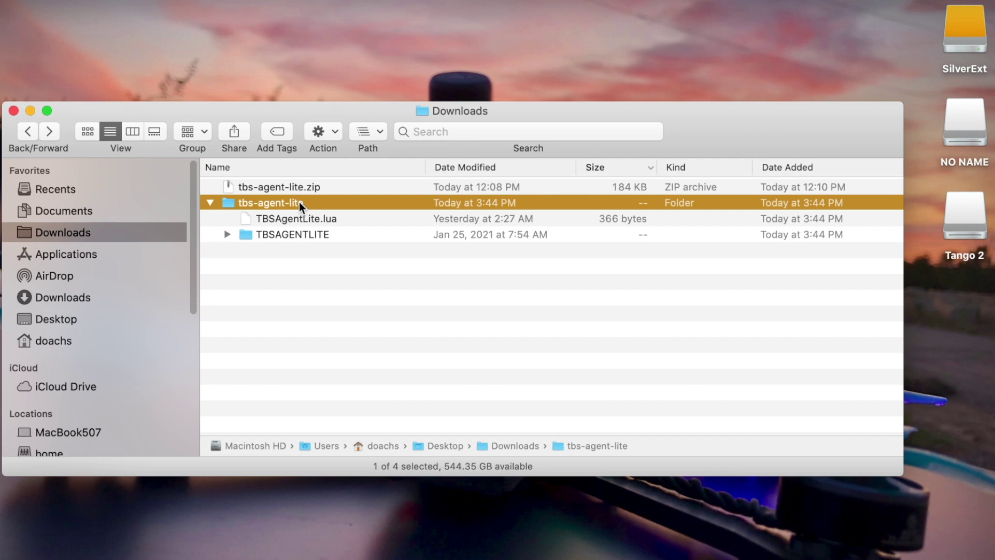
double_click(328, 203)
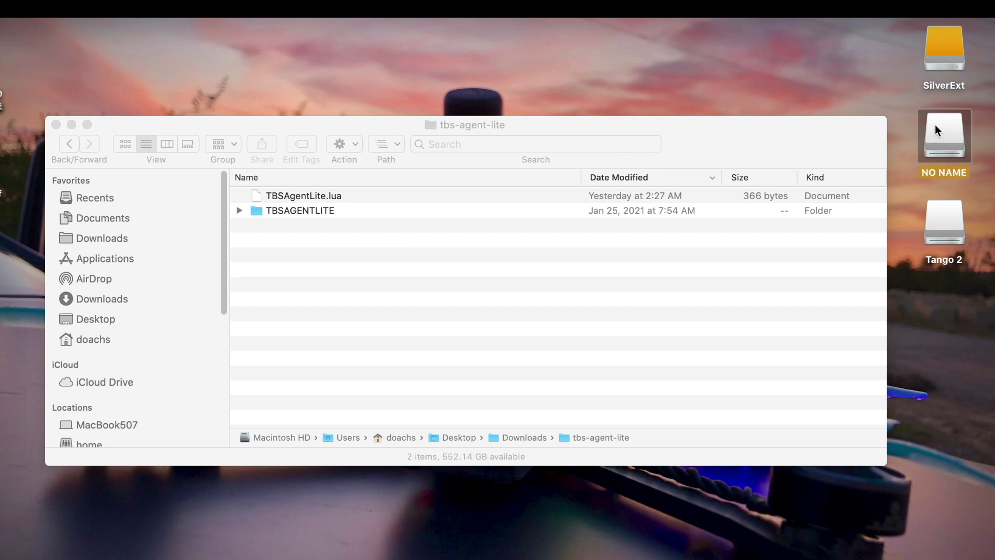
Step: Check the contents of the Tango 2 drive, then close its window
left_click(939, 224)
left_click(938, 144)
left_click(938, 241)
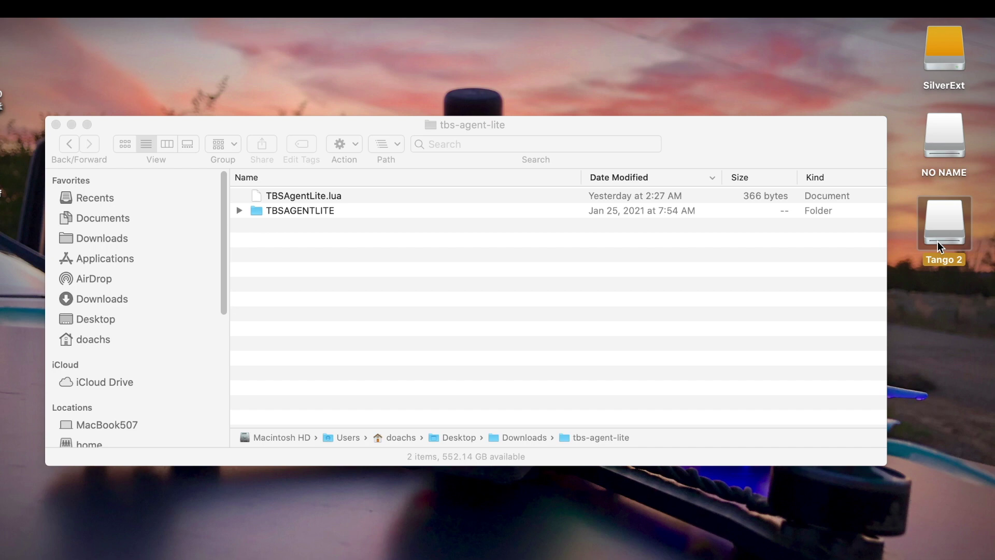
double_click(938, 241)
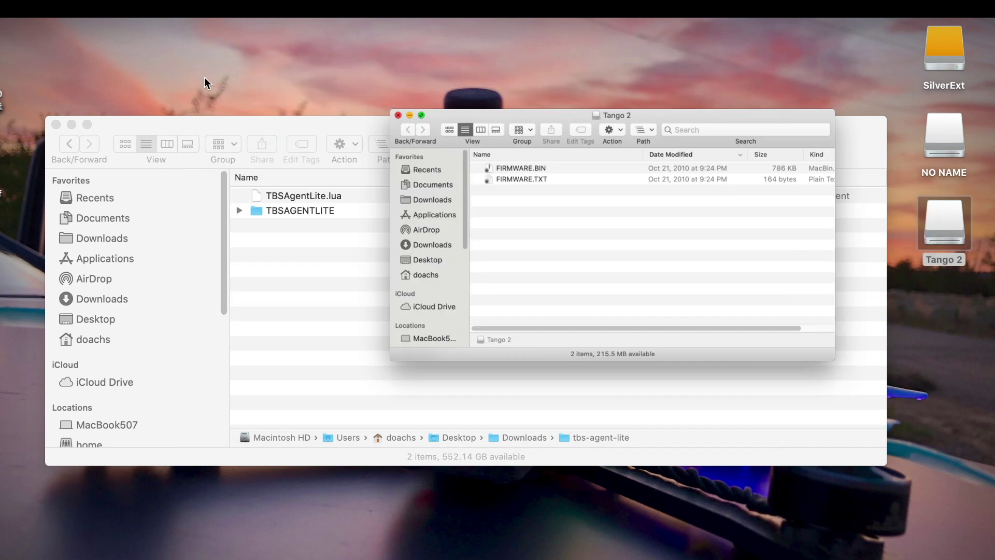
left_click(205, 77)
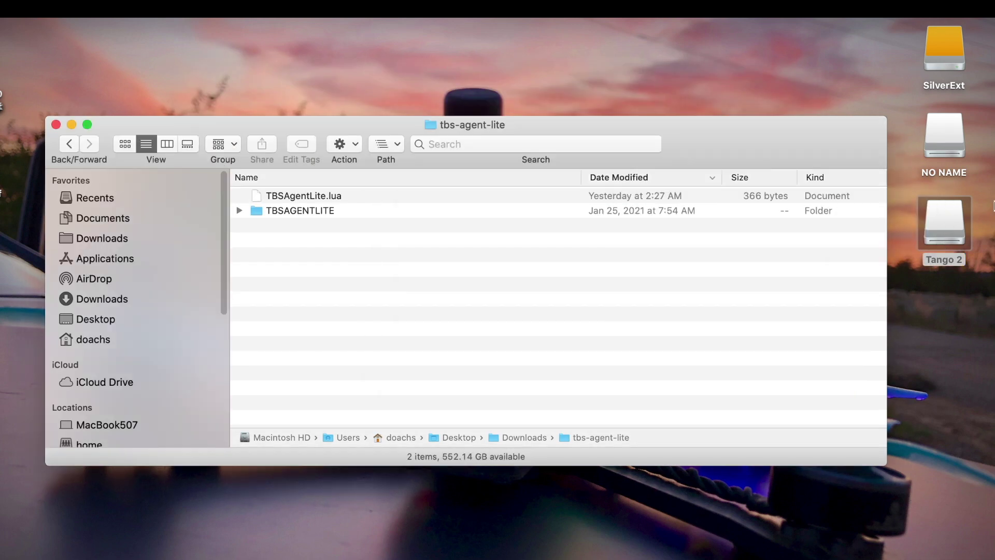
Step: Open the SCRIPTS/TOOLS folder on the NO NAME SD card
double_click(936, 141)
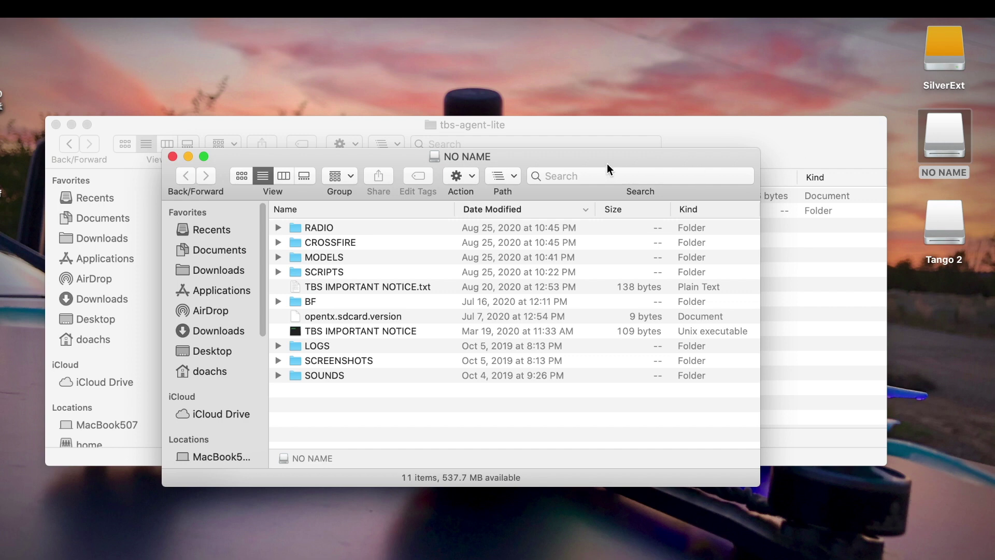
left_click_drag(607, 163, 671, 169)
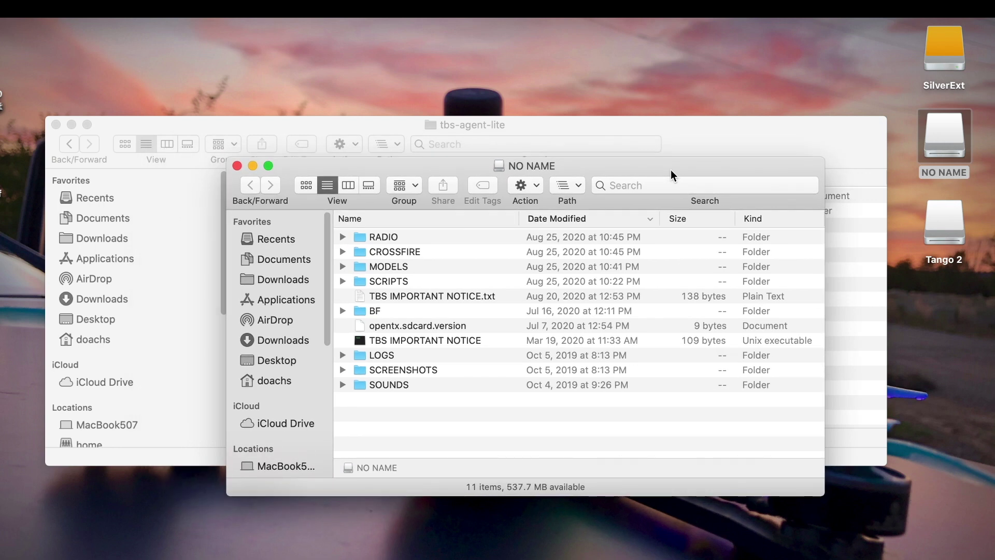
double_click(398, 280)
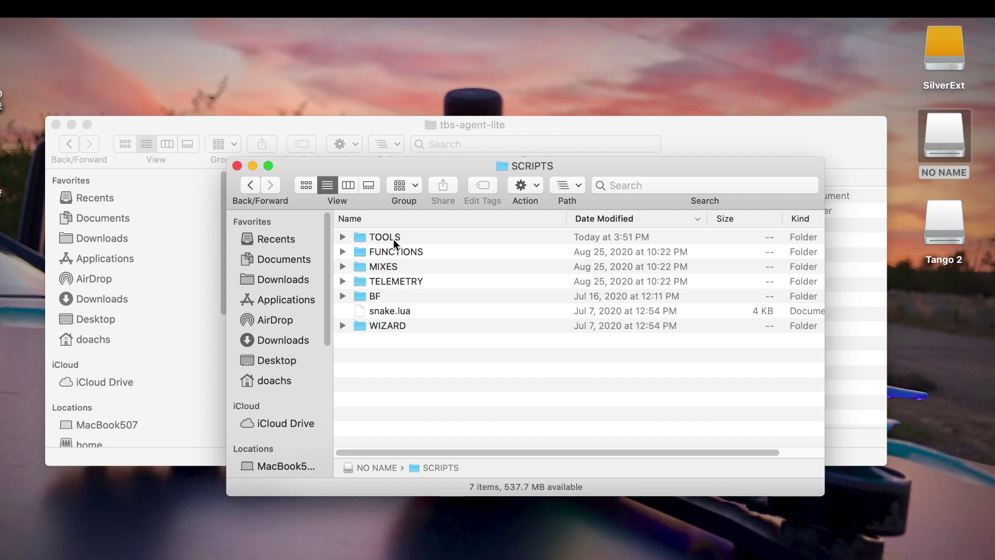
double_click(394, 239)
left_click_drag(394, 170, 528, 230)
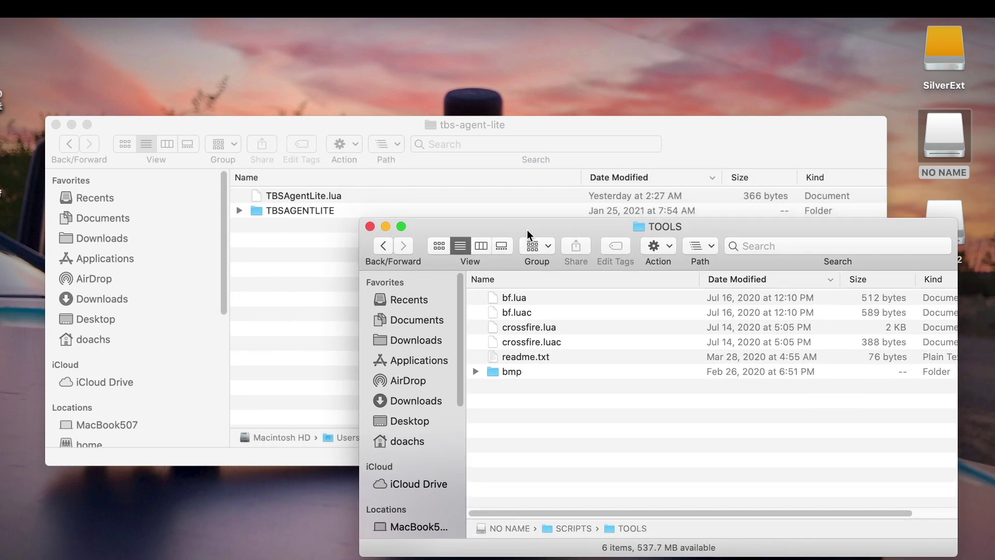
Step: Copy TBSAgentLite.lua and the TBSAGENTLITE folder into the TOOLS folder
left_click(313, 198)
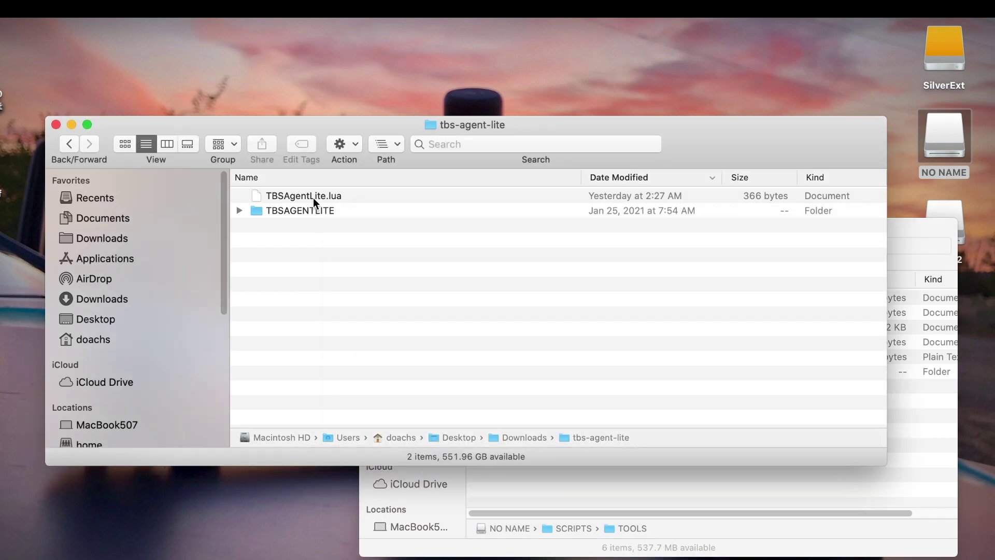
left_click(313, 197)
left_click(311, 210, "shift")
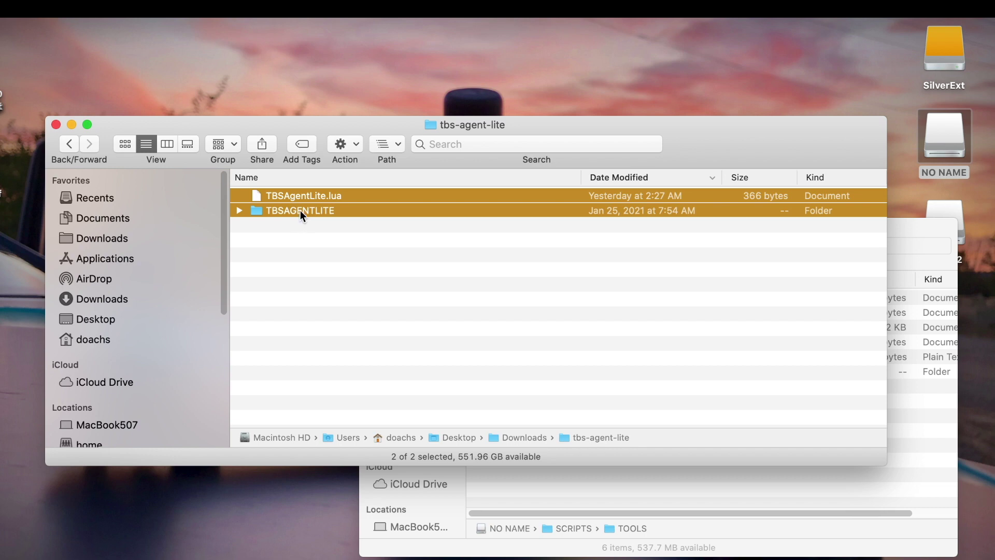
left_click_drag(306, 212, 761, 476)
left_click(760, 478)
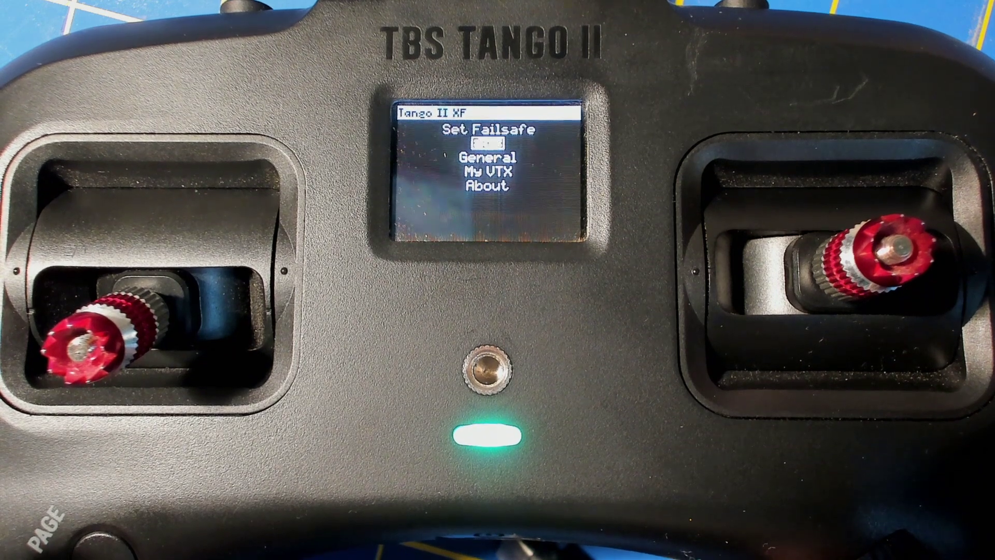
key("Down")
key("Down")
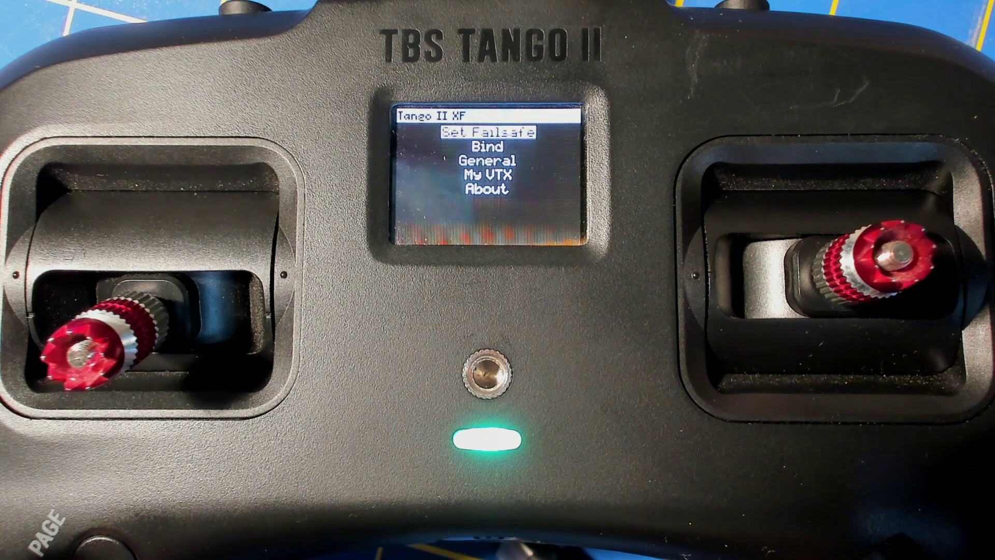
Step: Open the Tango II XF's General settings in Agent Lite and move to Dyn. Power
key("Down")
key("Down")
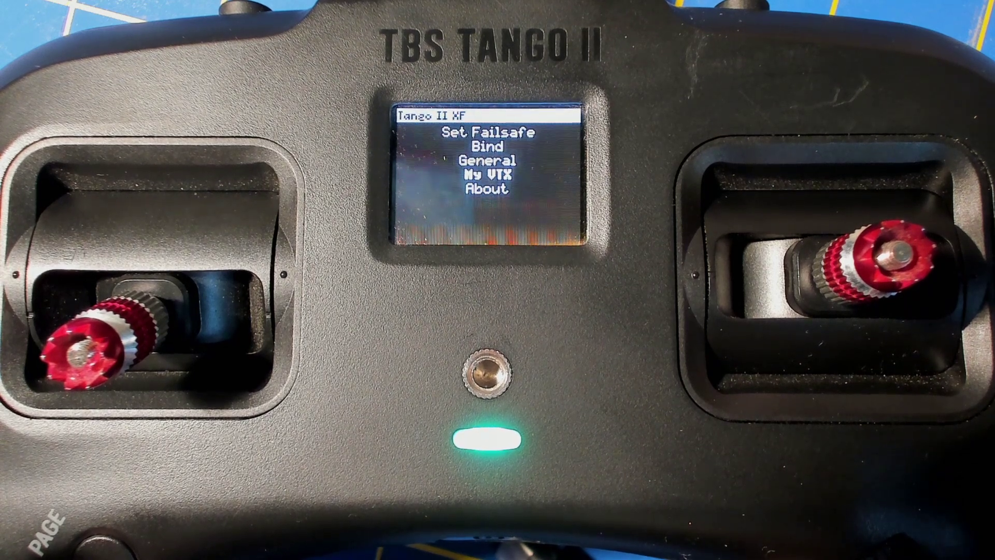
key("Up")
key("Return")
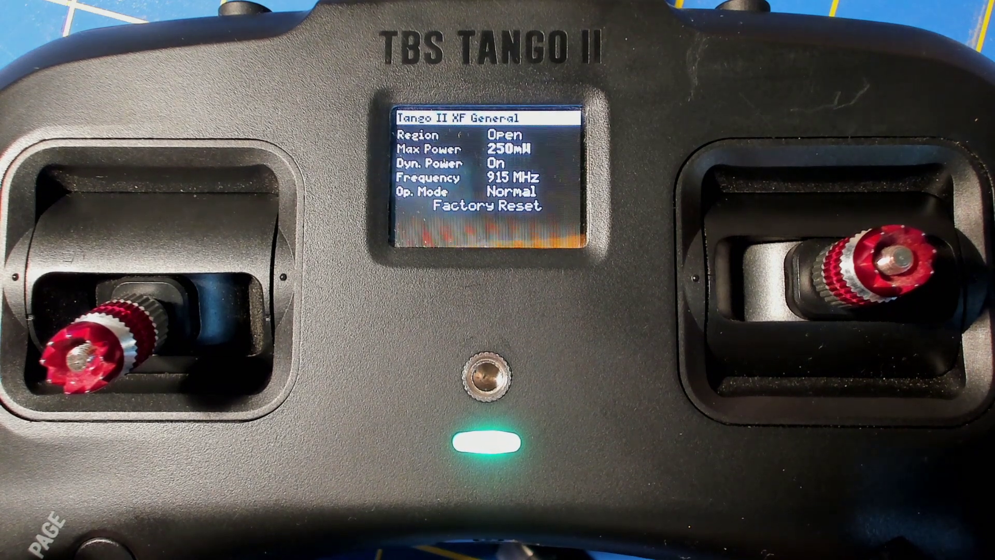
key("Down")
key("Down")
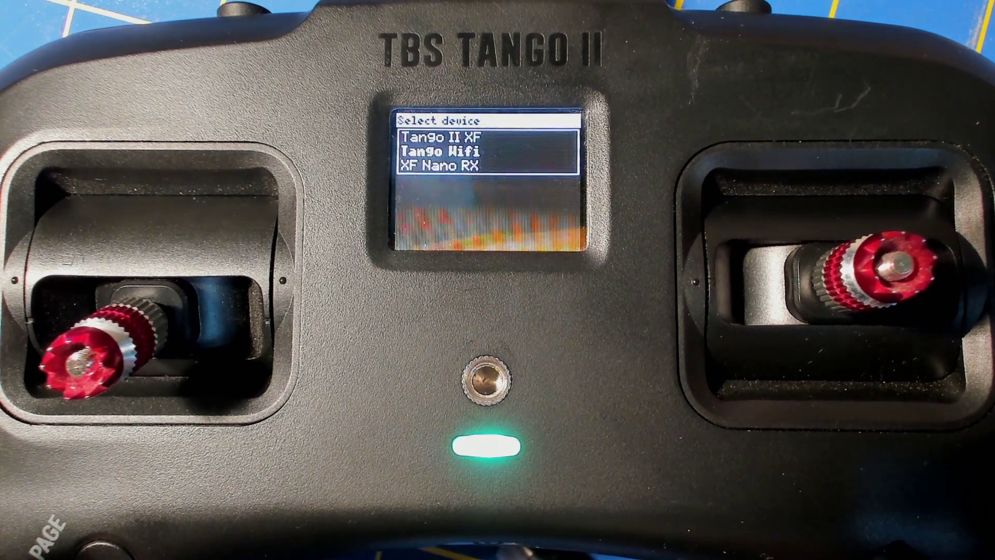
Step: Open the XF Nano RX receiver's device menu
key("Return")
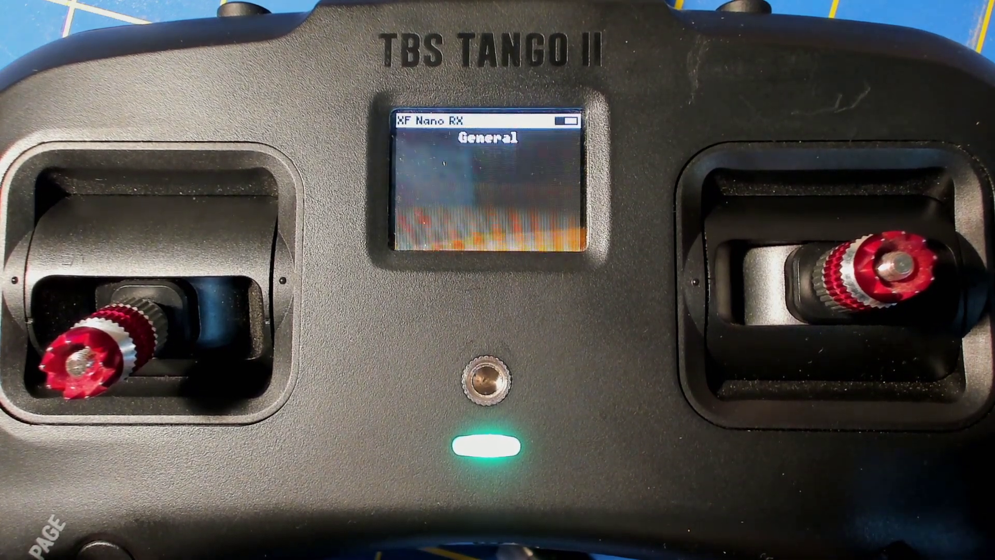